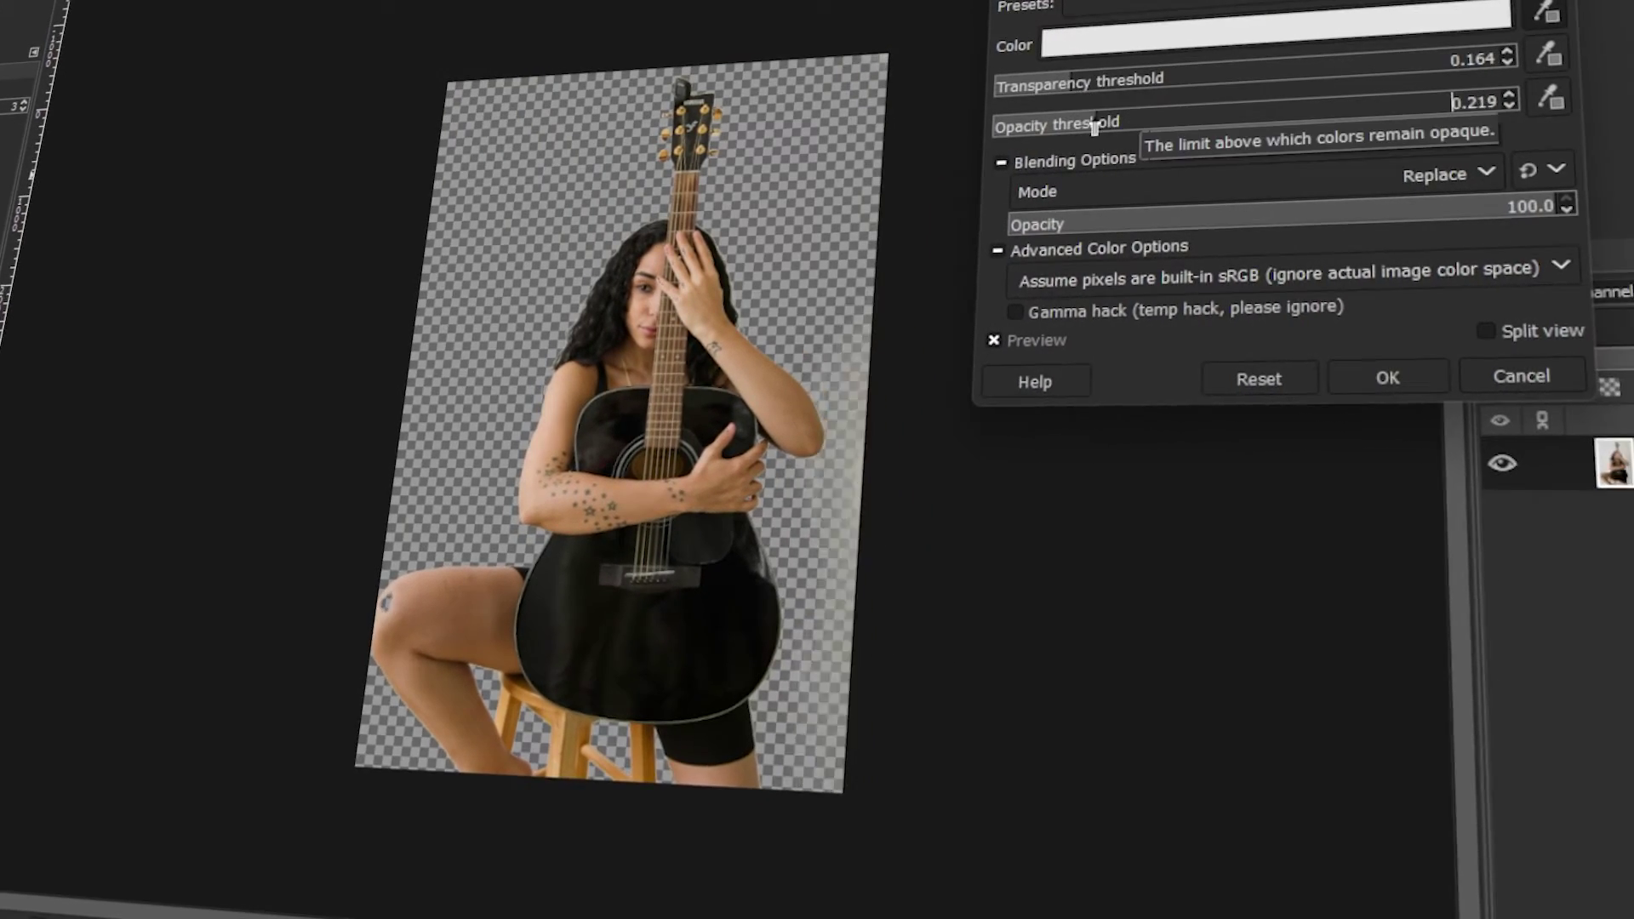
Shift the opacity threshold slider in the pending Color to Alpha preview
left_click_drag(1120, 121, 1086, 122)
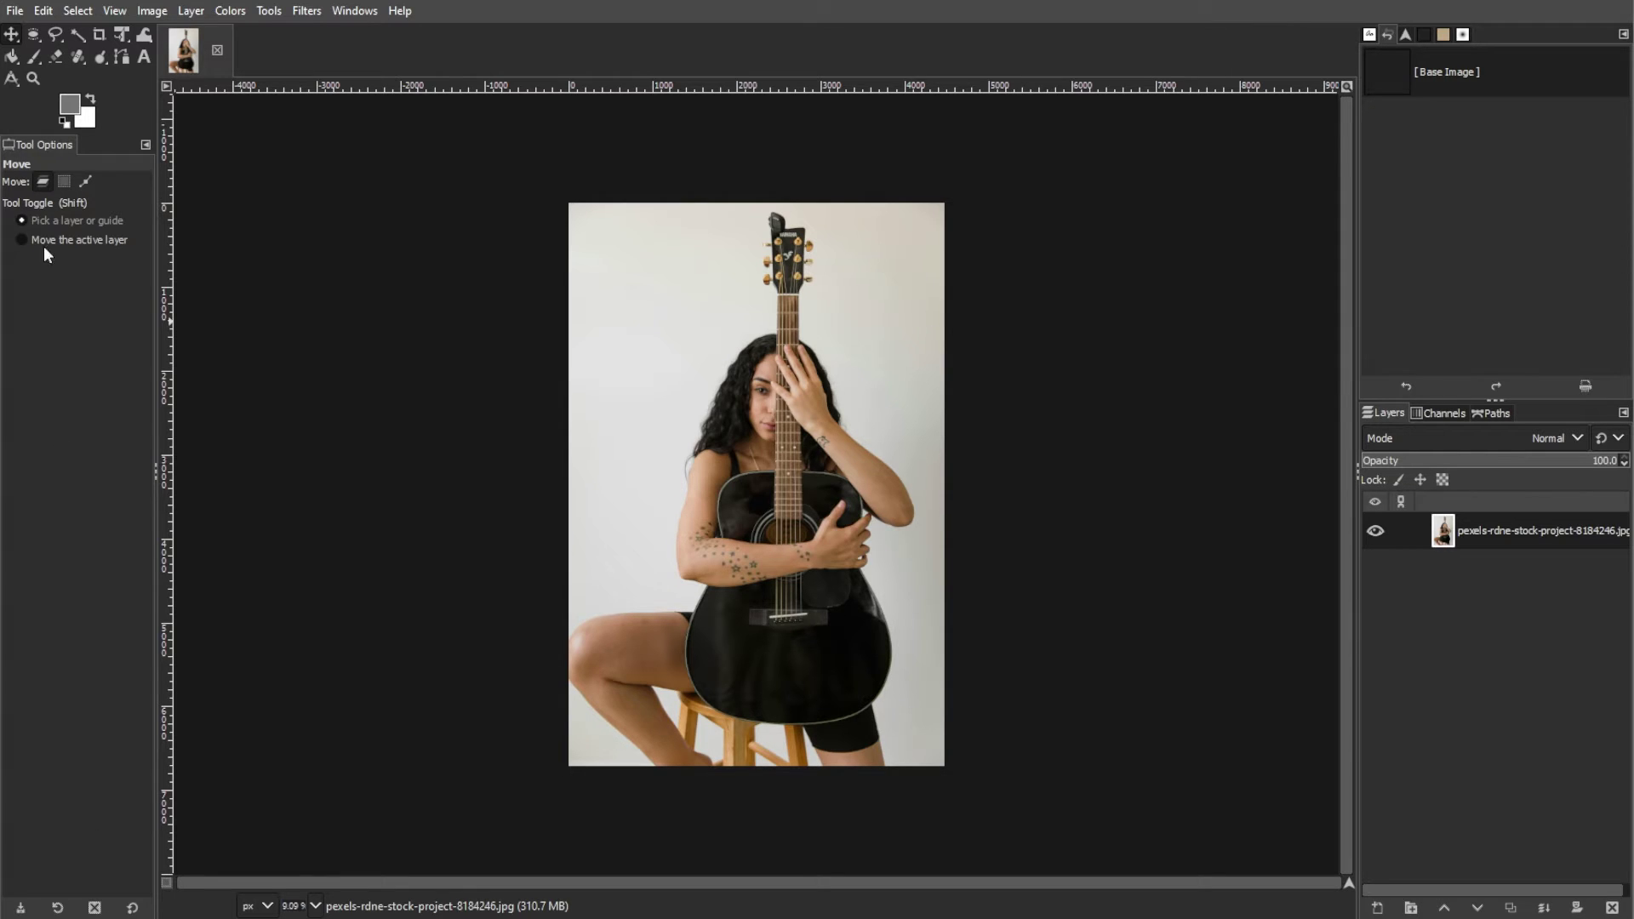
Glance over the File menu, then launch Colors > Color to Alpha from the canvas menu
left_click(16, 10)
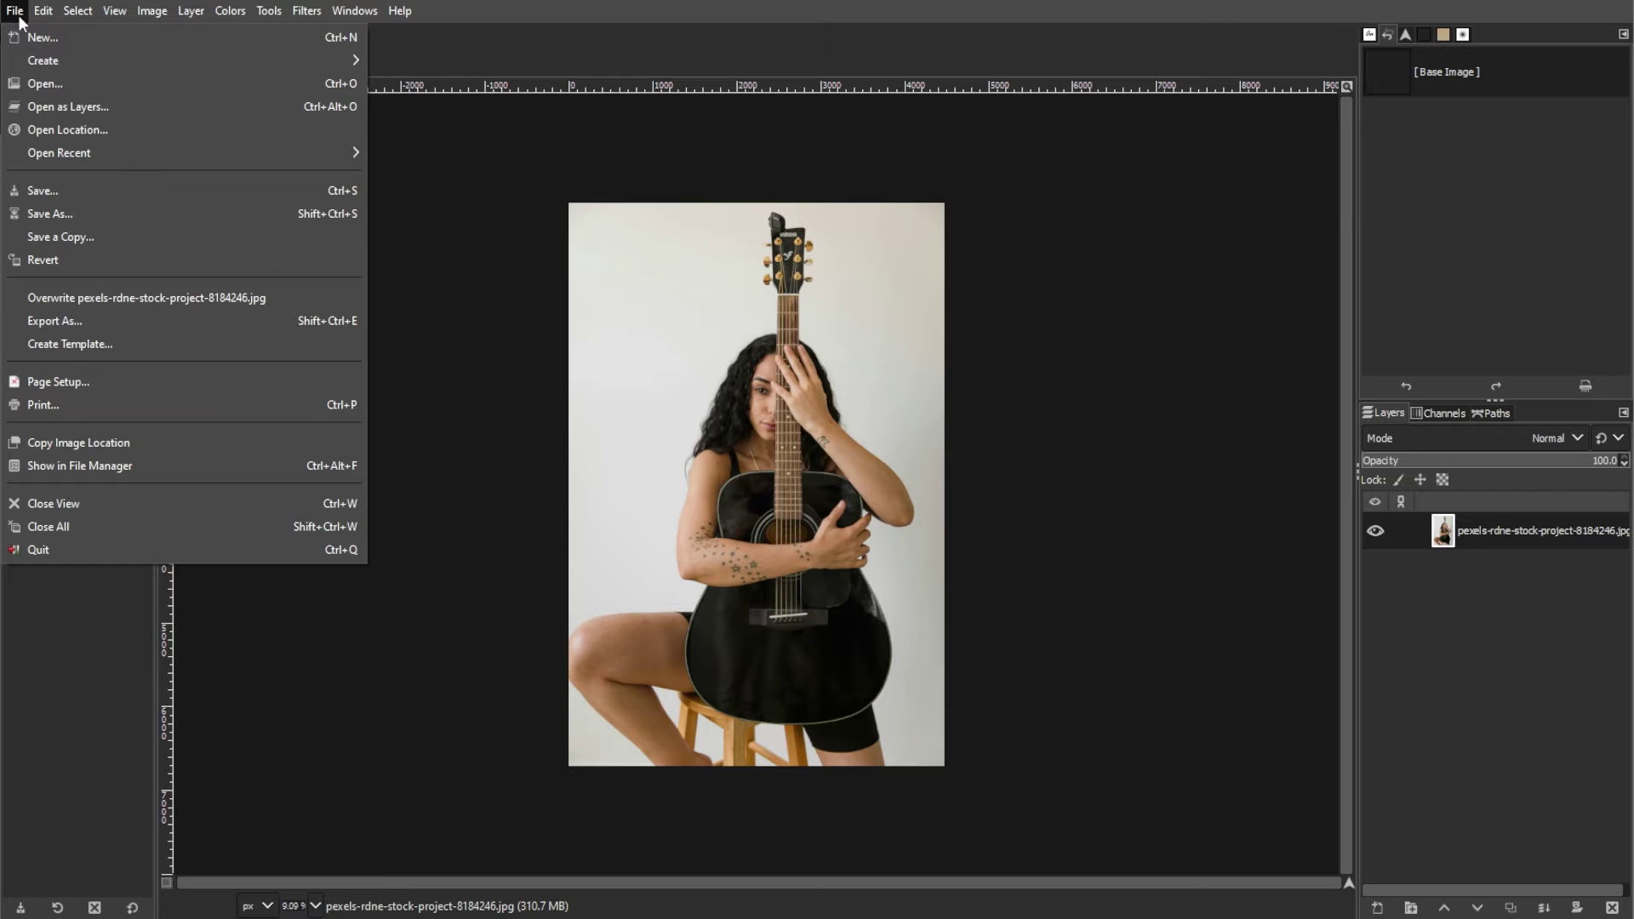
left_click(40, 635)
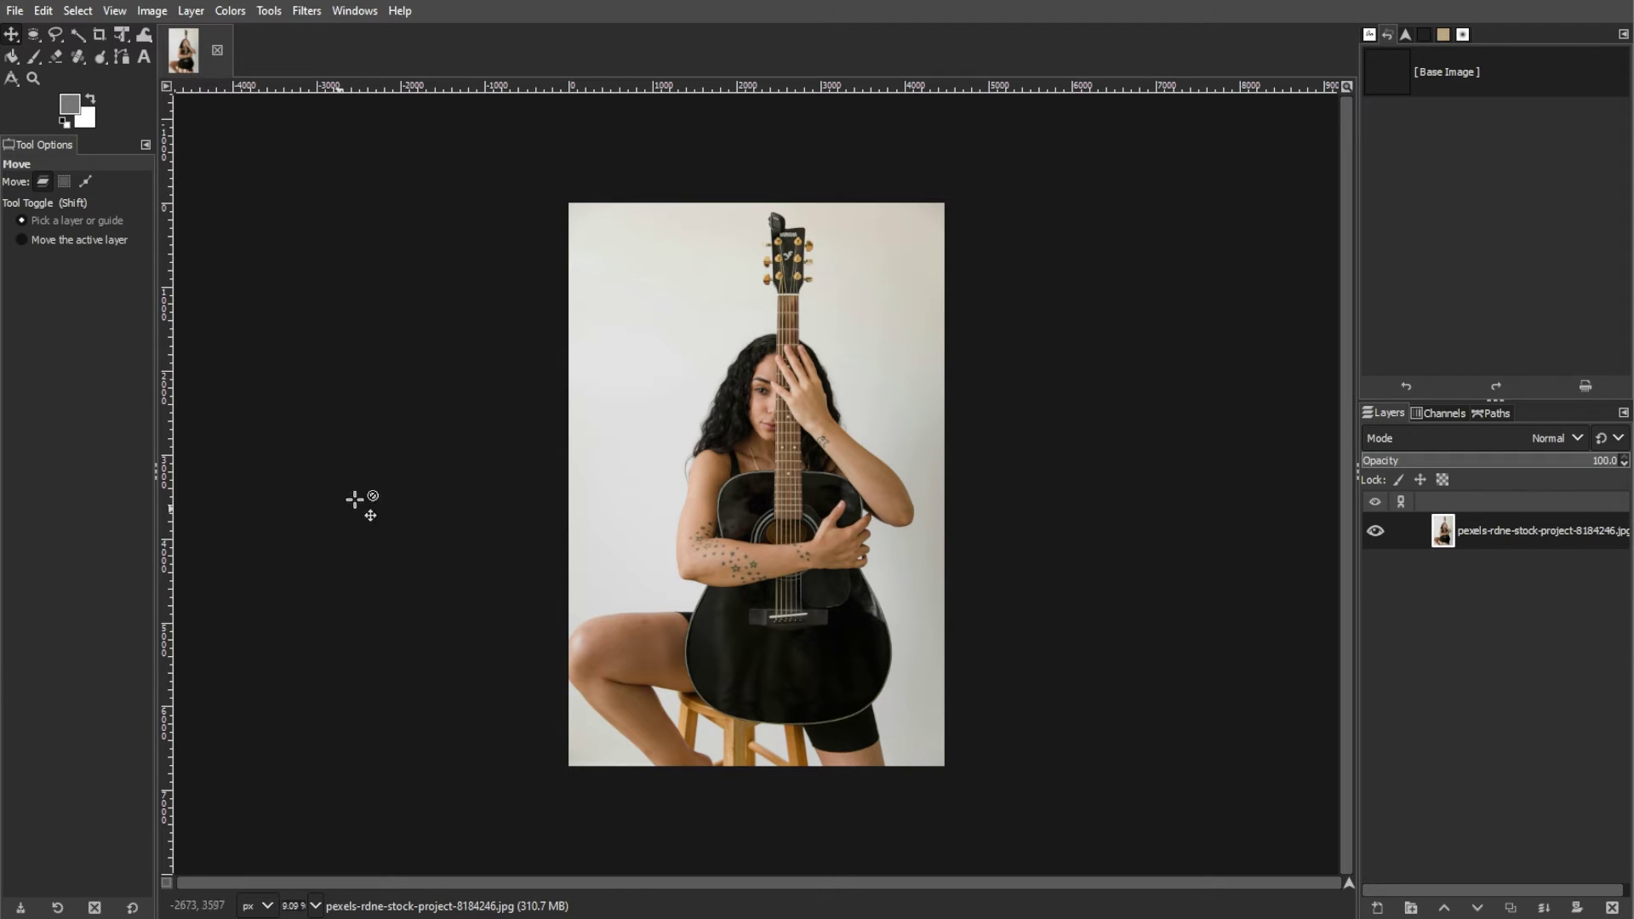
right_click(600, 218)
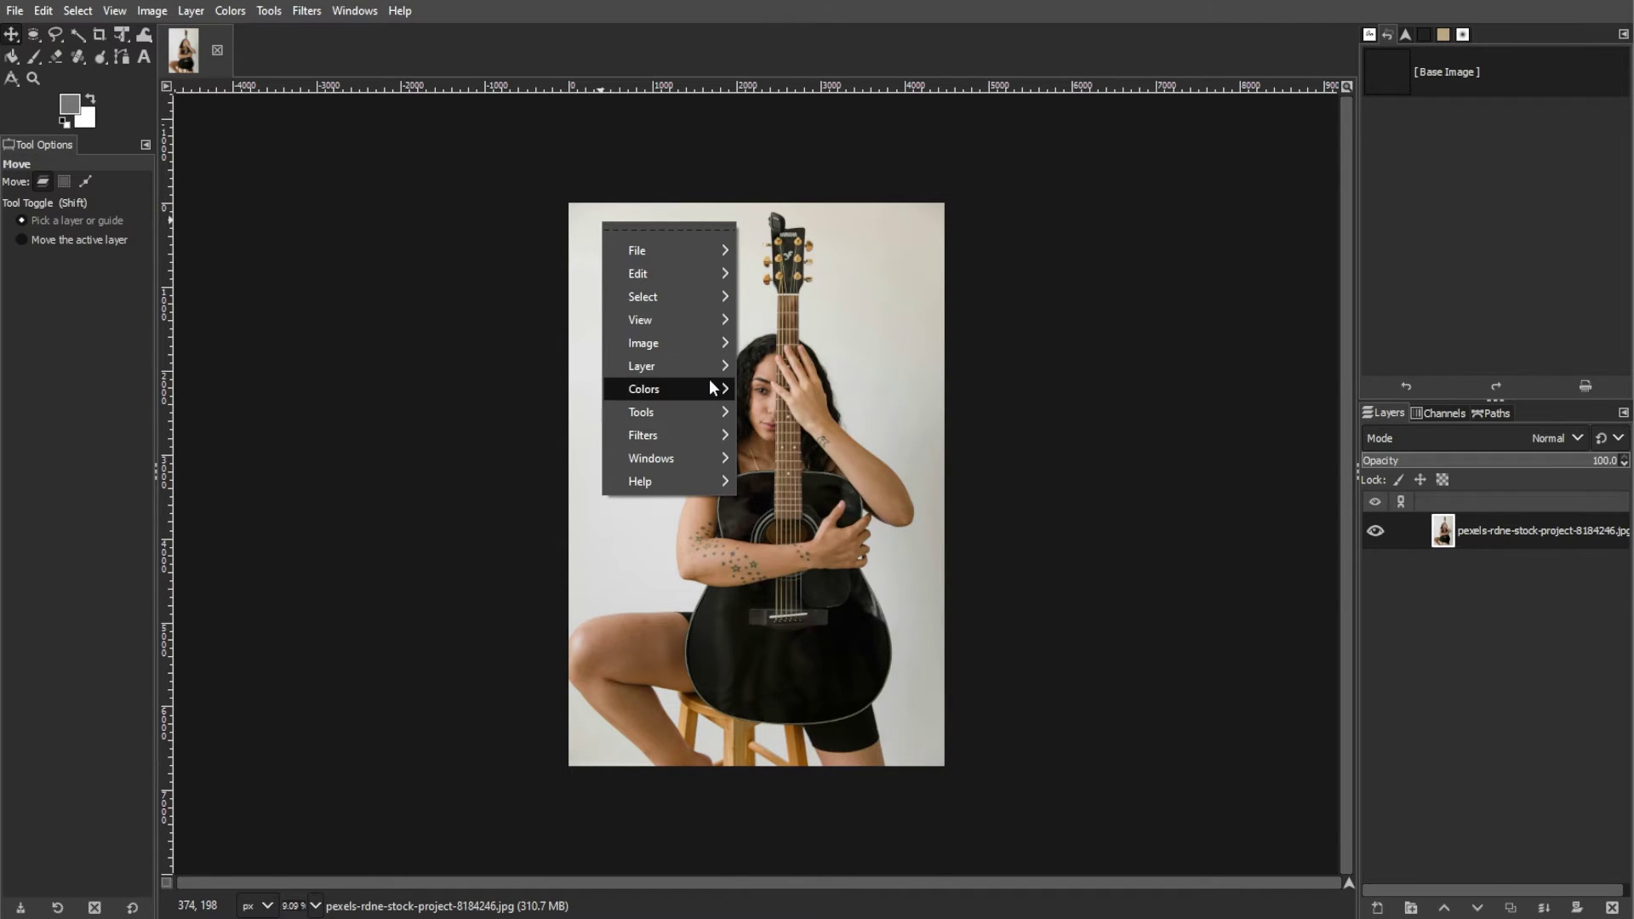
left_click(797, 883)
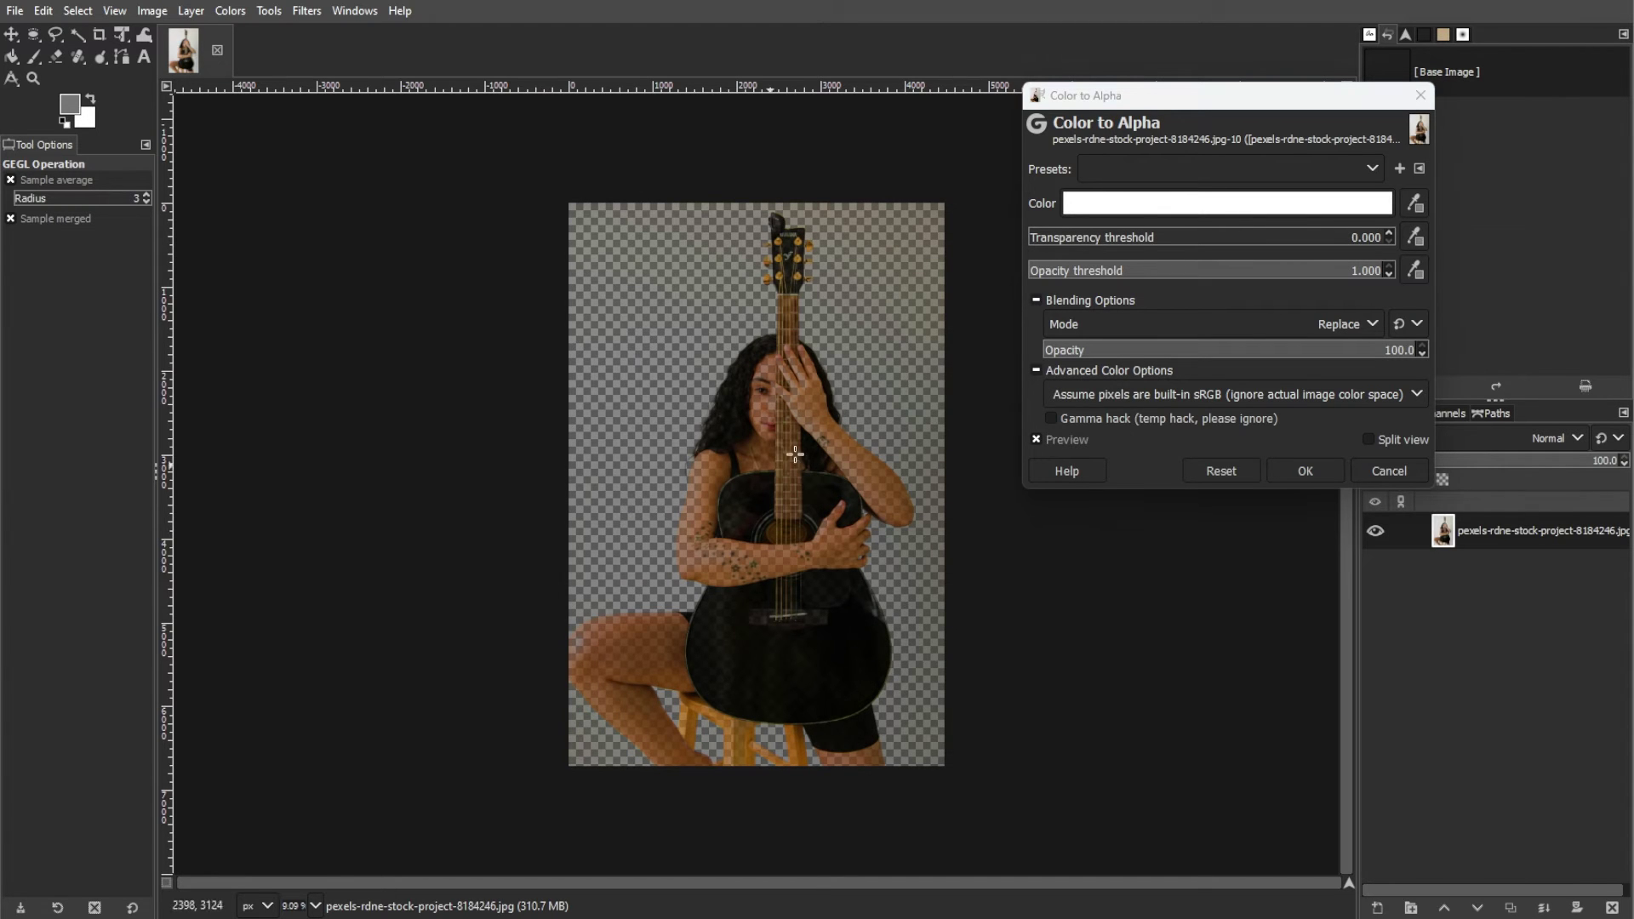
Apply Color to Alpha on white with transparency threshold 0.164 and opacity threshold 0.190
mouse_move(1036, 238)
left_mouse_down()
mouse_move(1069, 239)
mouse_move(1008, 237)
left_mouse_up()
left_click(1049, 418)
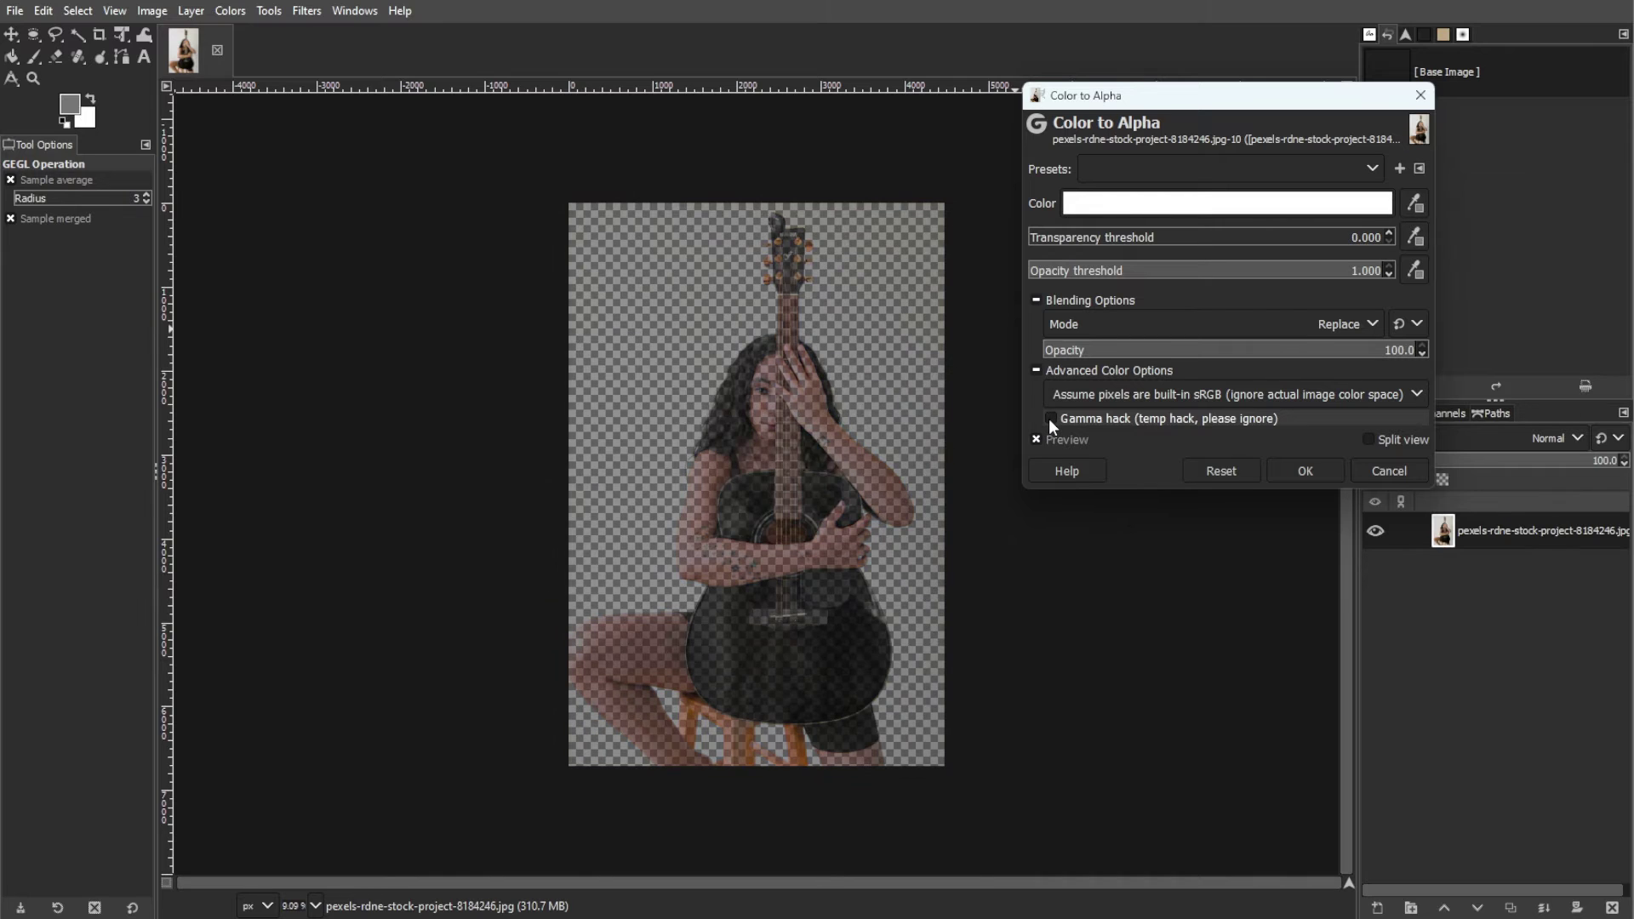
left_click(1049, 419)
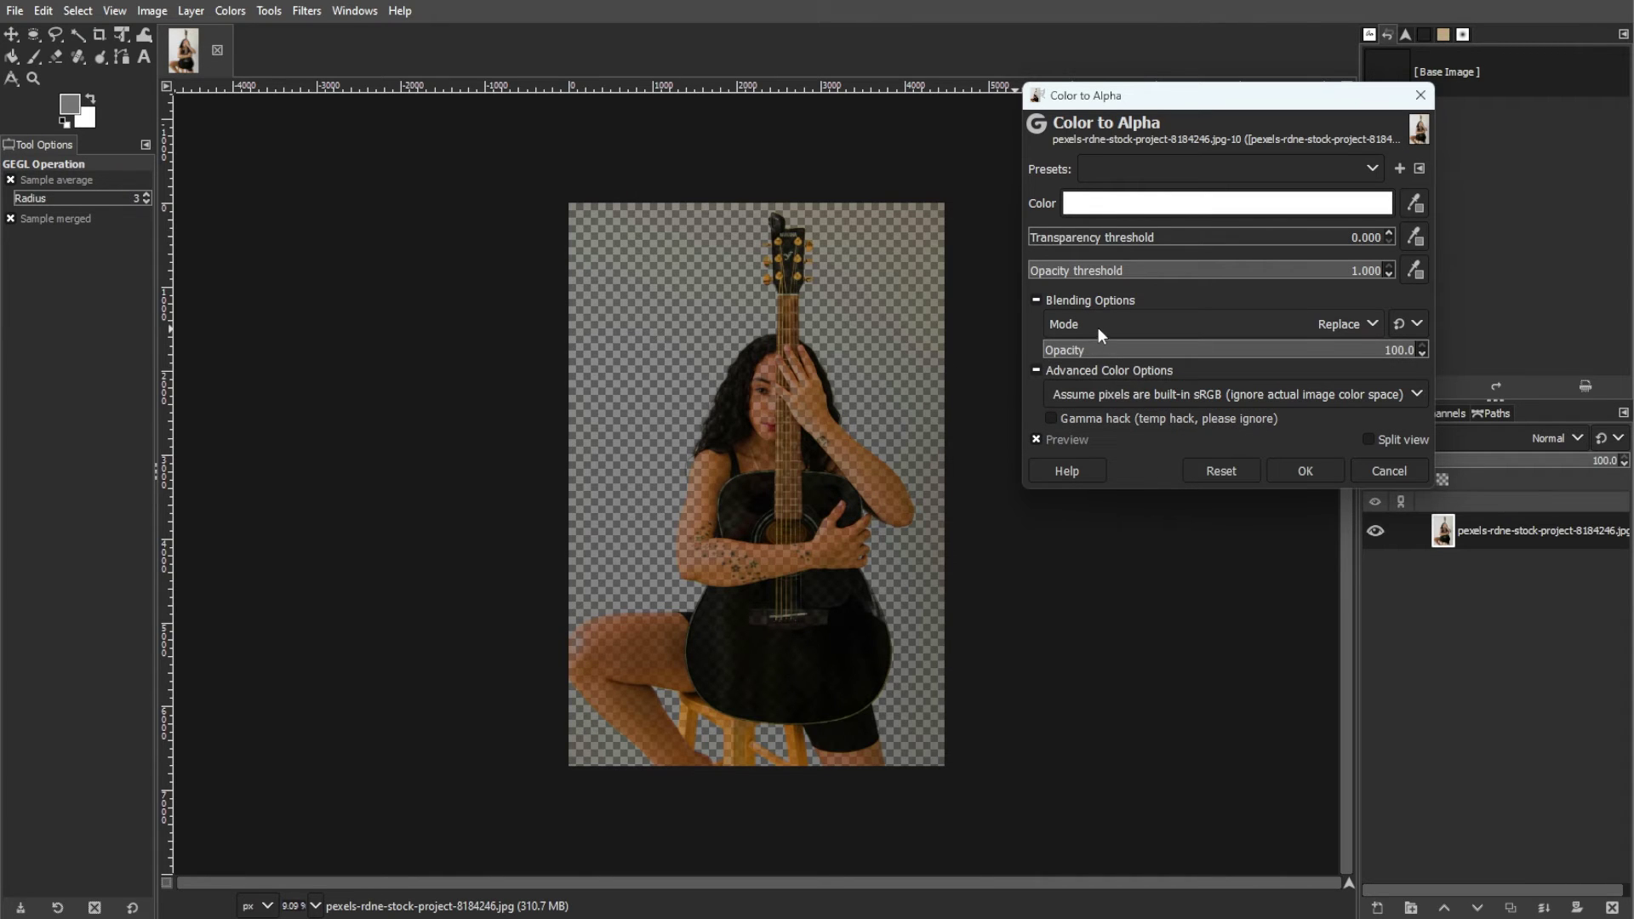
left_click(1143, 270)
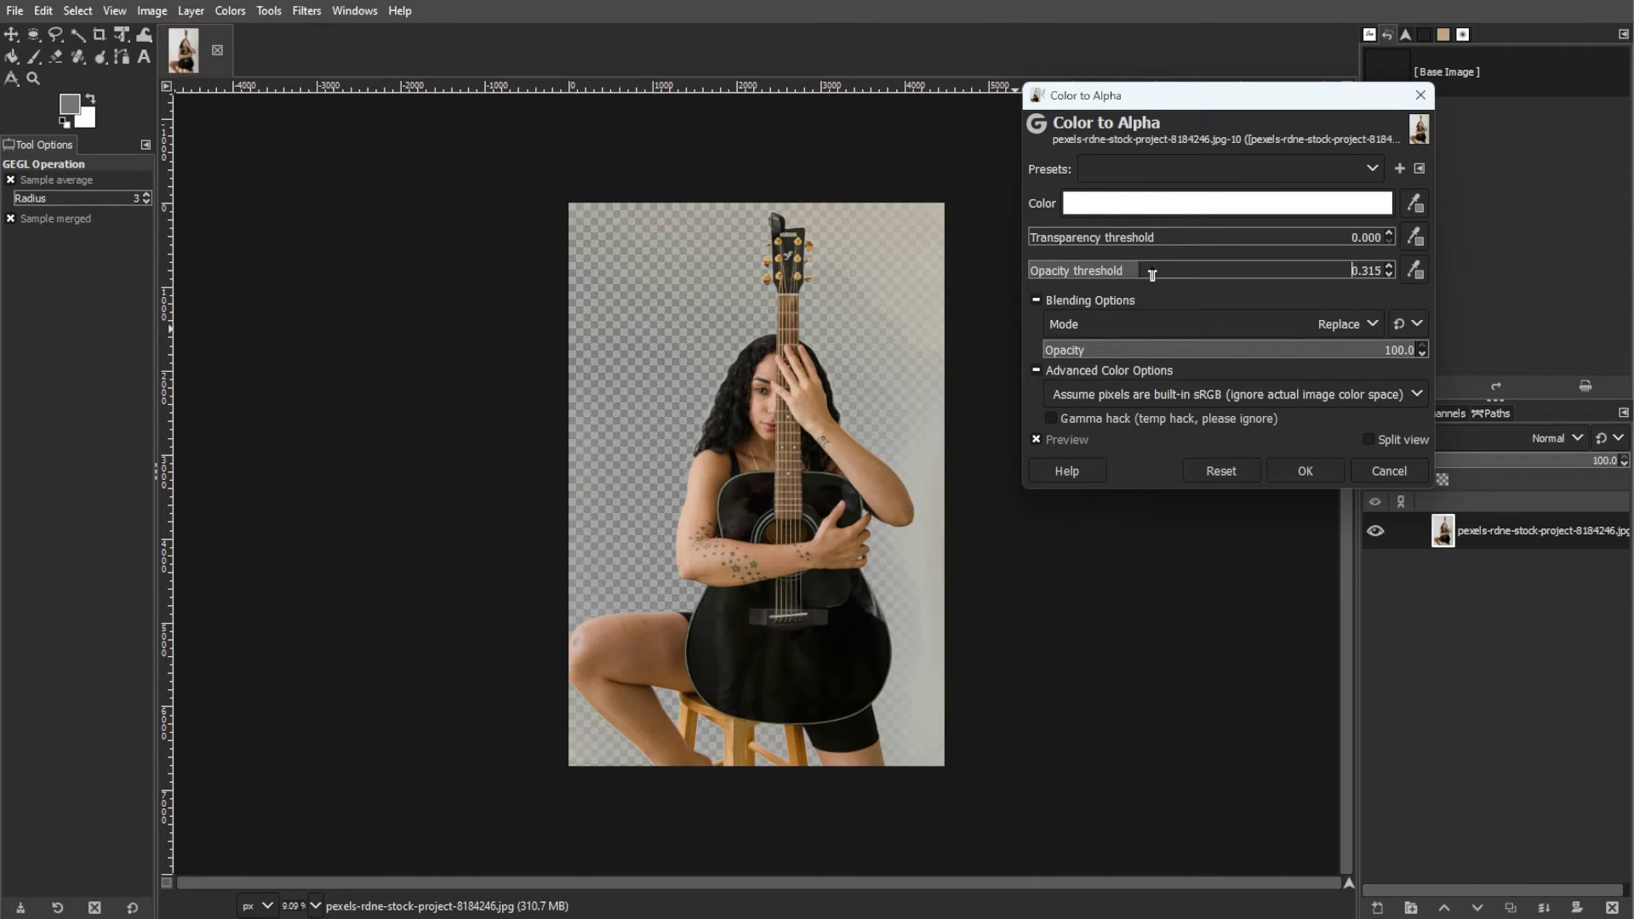
left_click_drag(1151, 269, 1215, 269)
left_click(1225, 203)
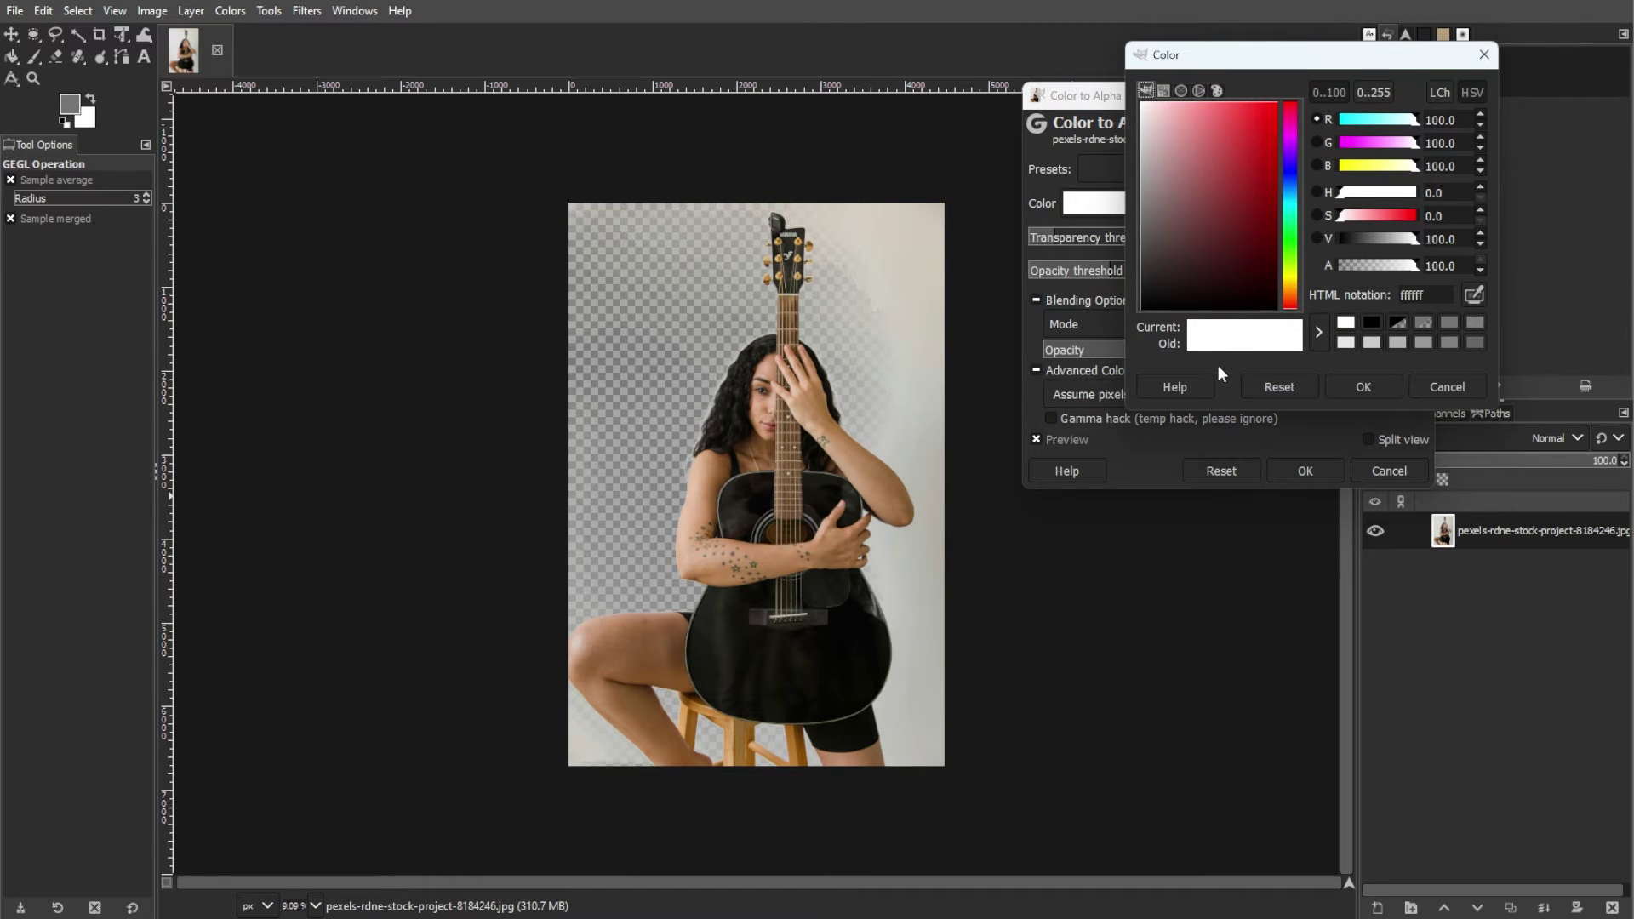
left_click(1448, 386)
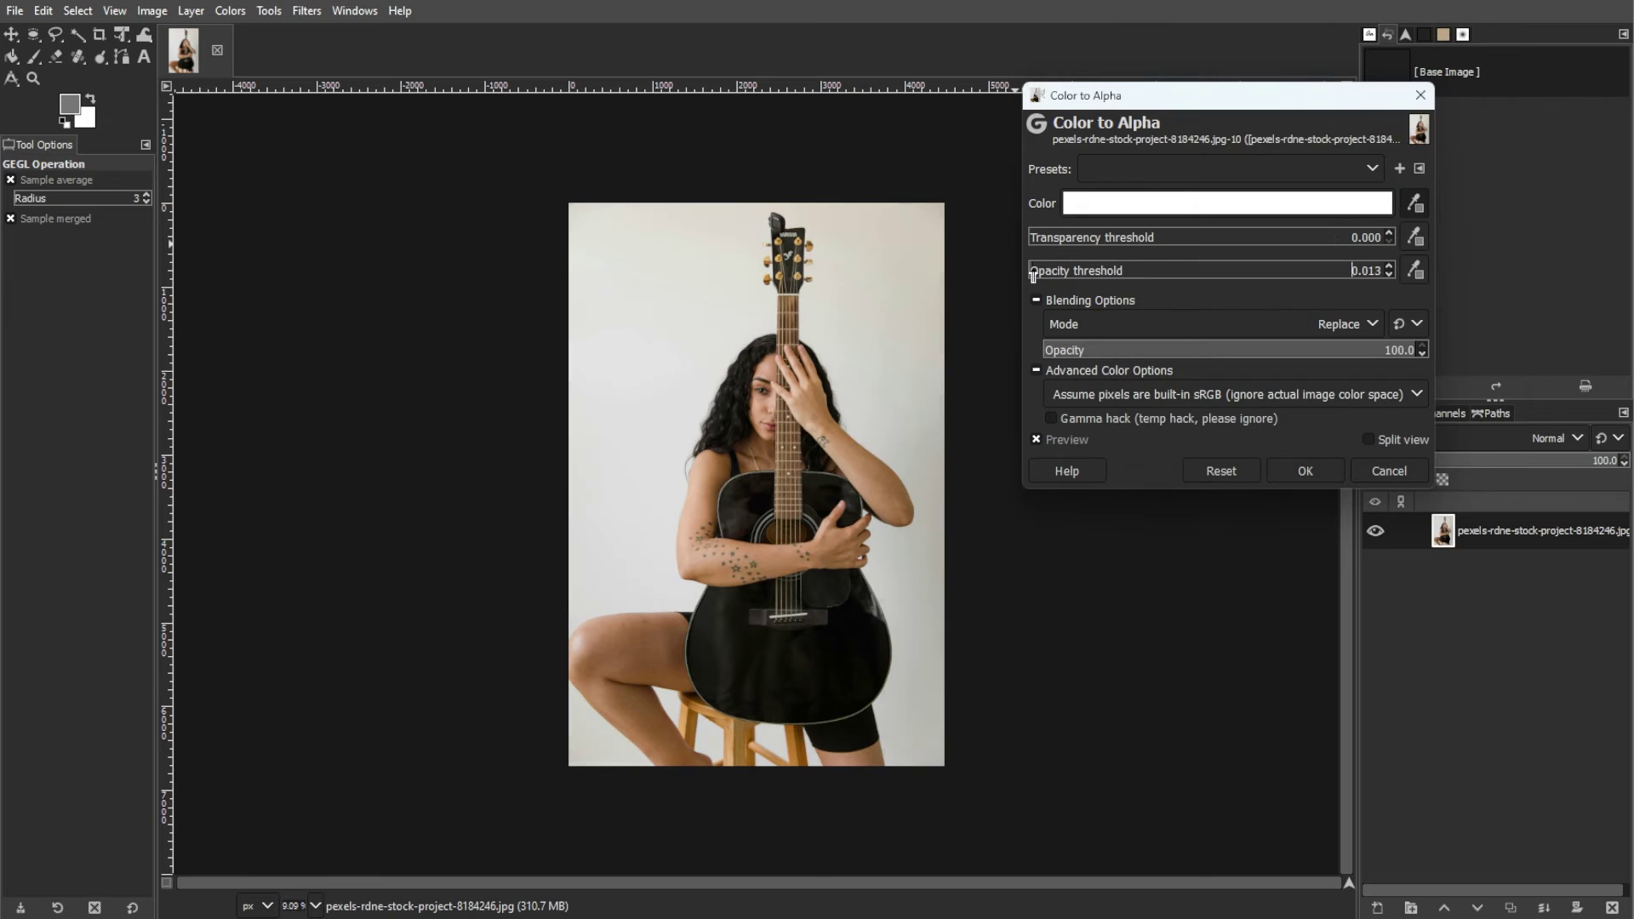
left_click(1451, 295)
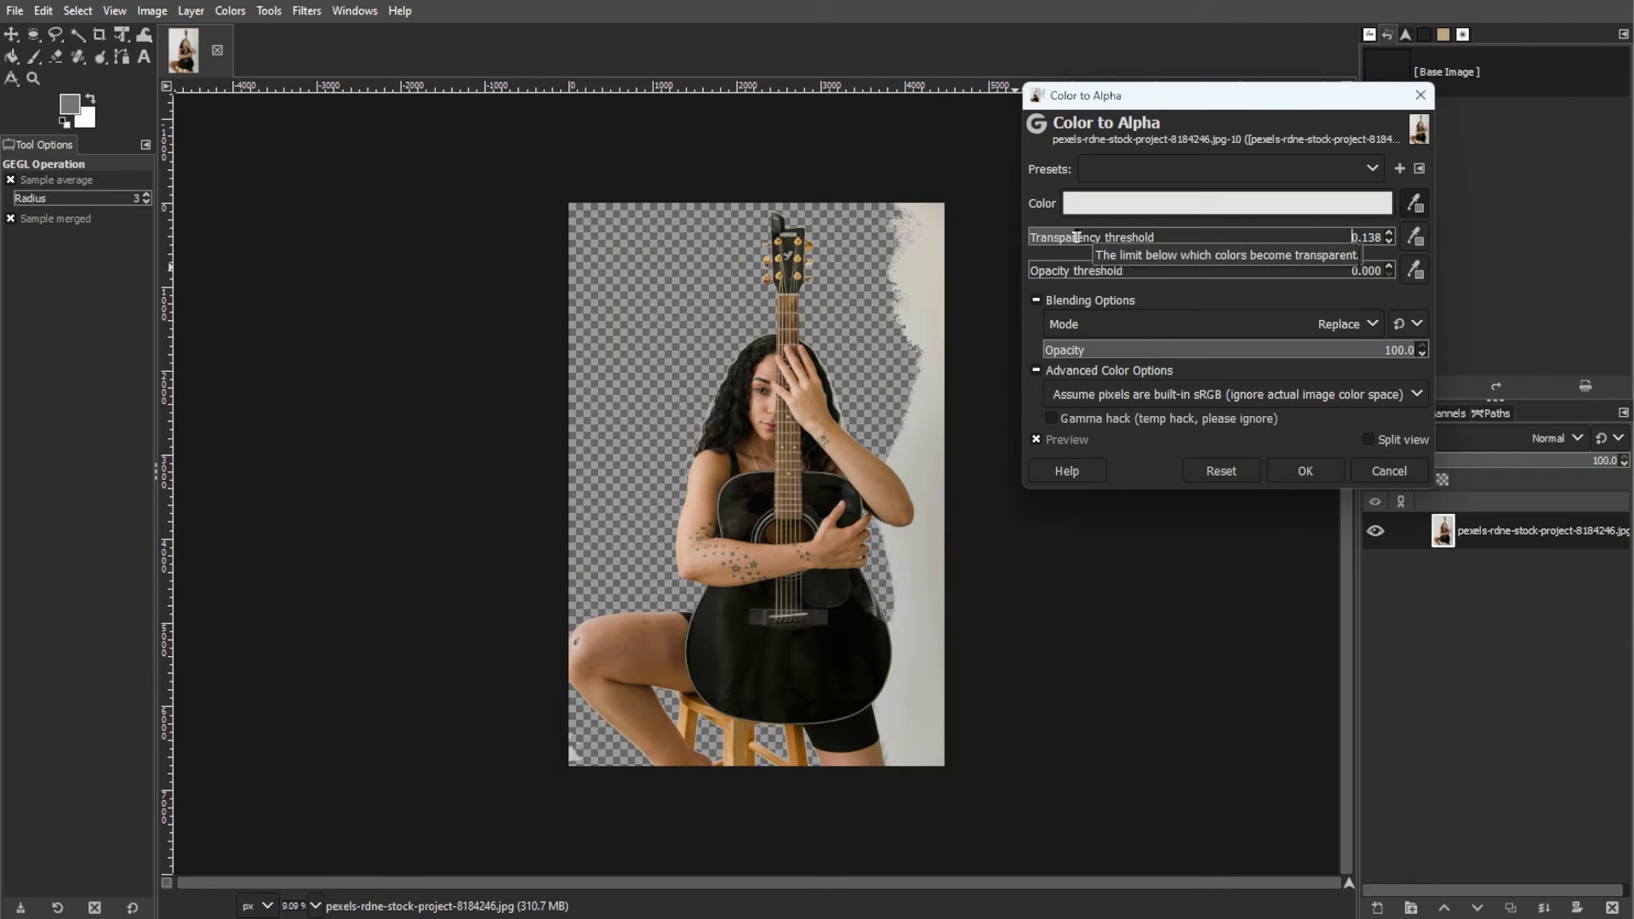
mouse_move(1080, 271)
left_mouse_down()
mouse_move(1126, 270)
mouse_move(1095, 271)
left_mouse_up()
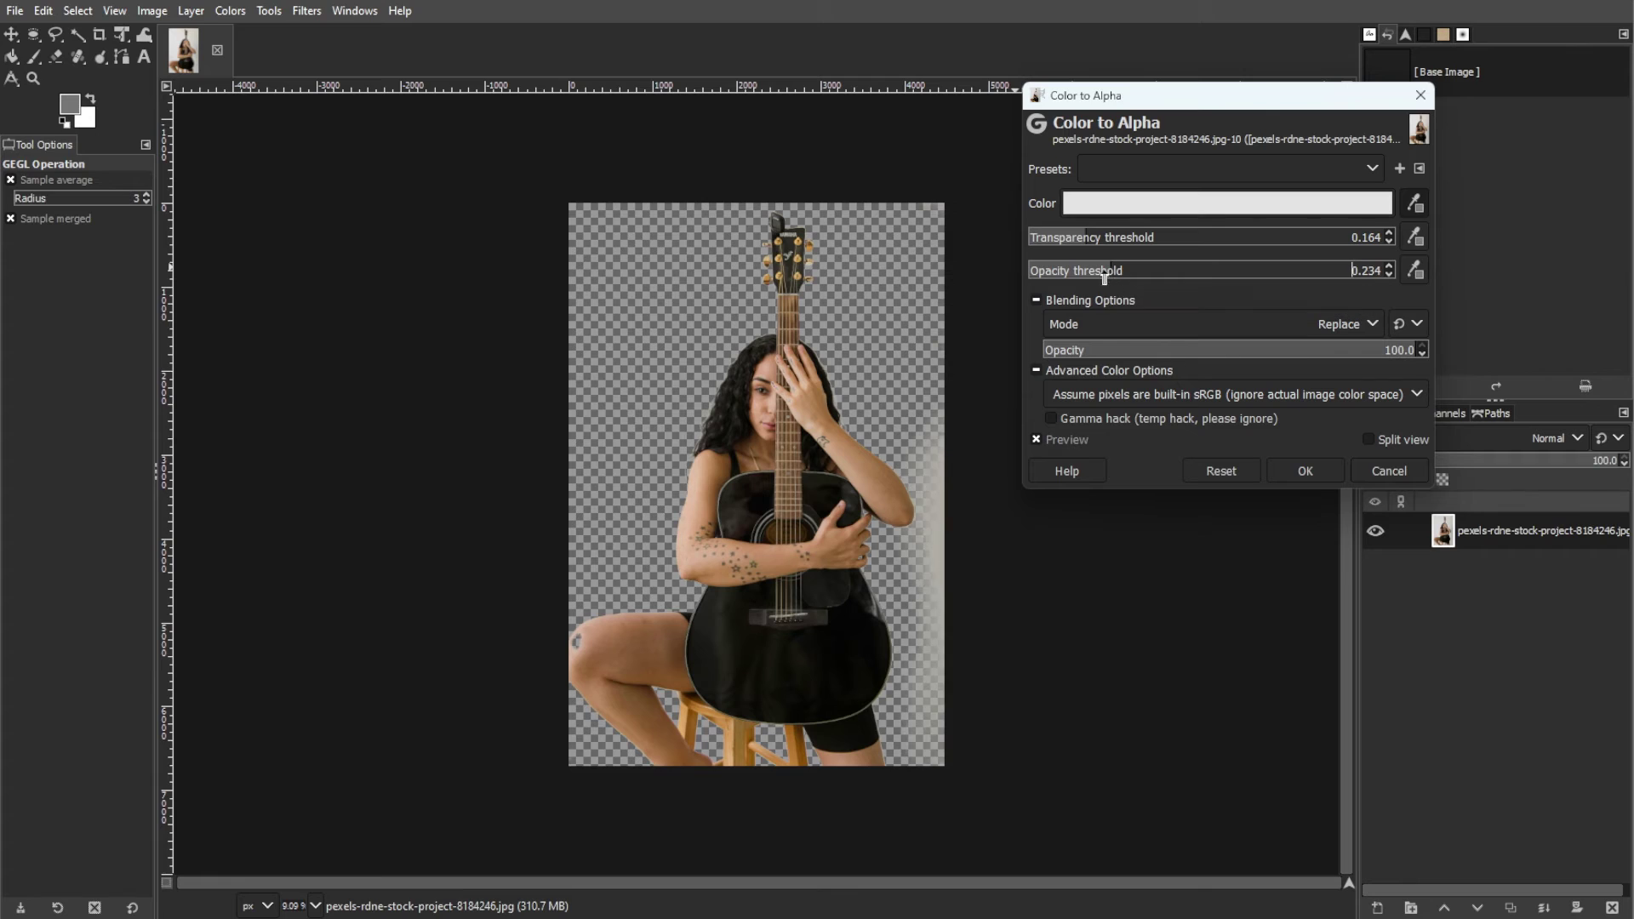
left_click(1304, 470)
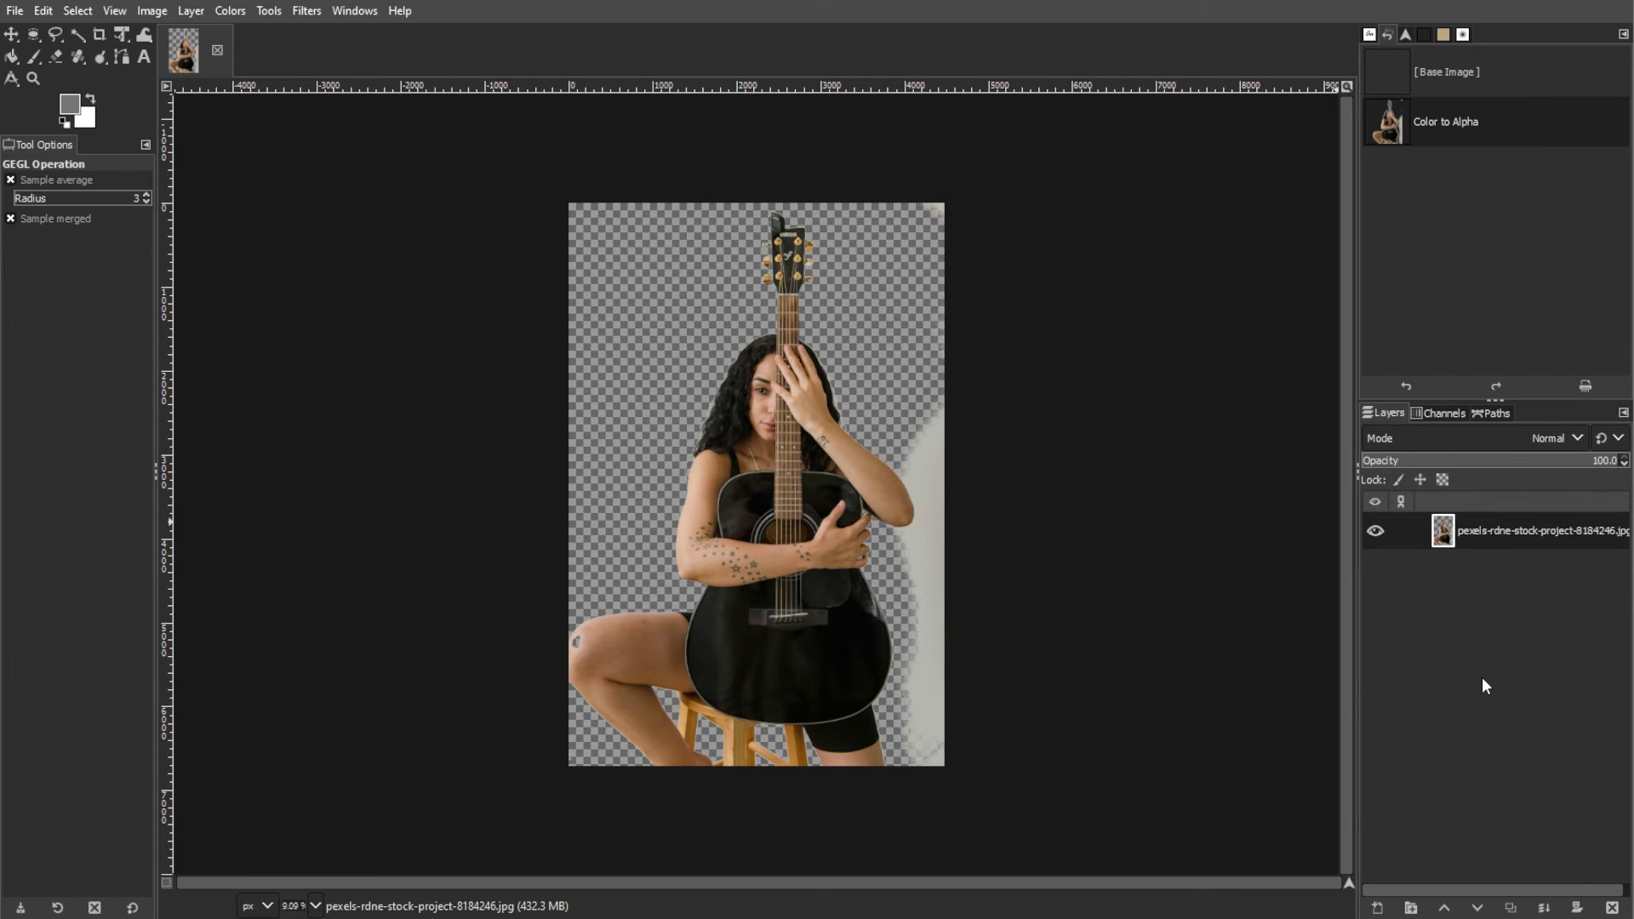
Undo Color to Alpha to compare with the original, then restore it from Undo History
key("ctrl+z")
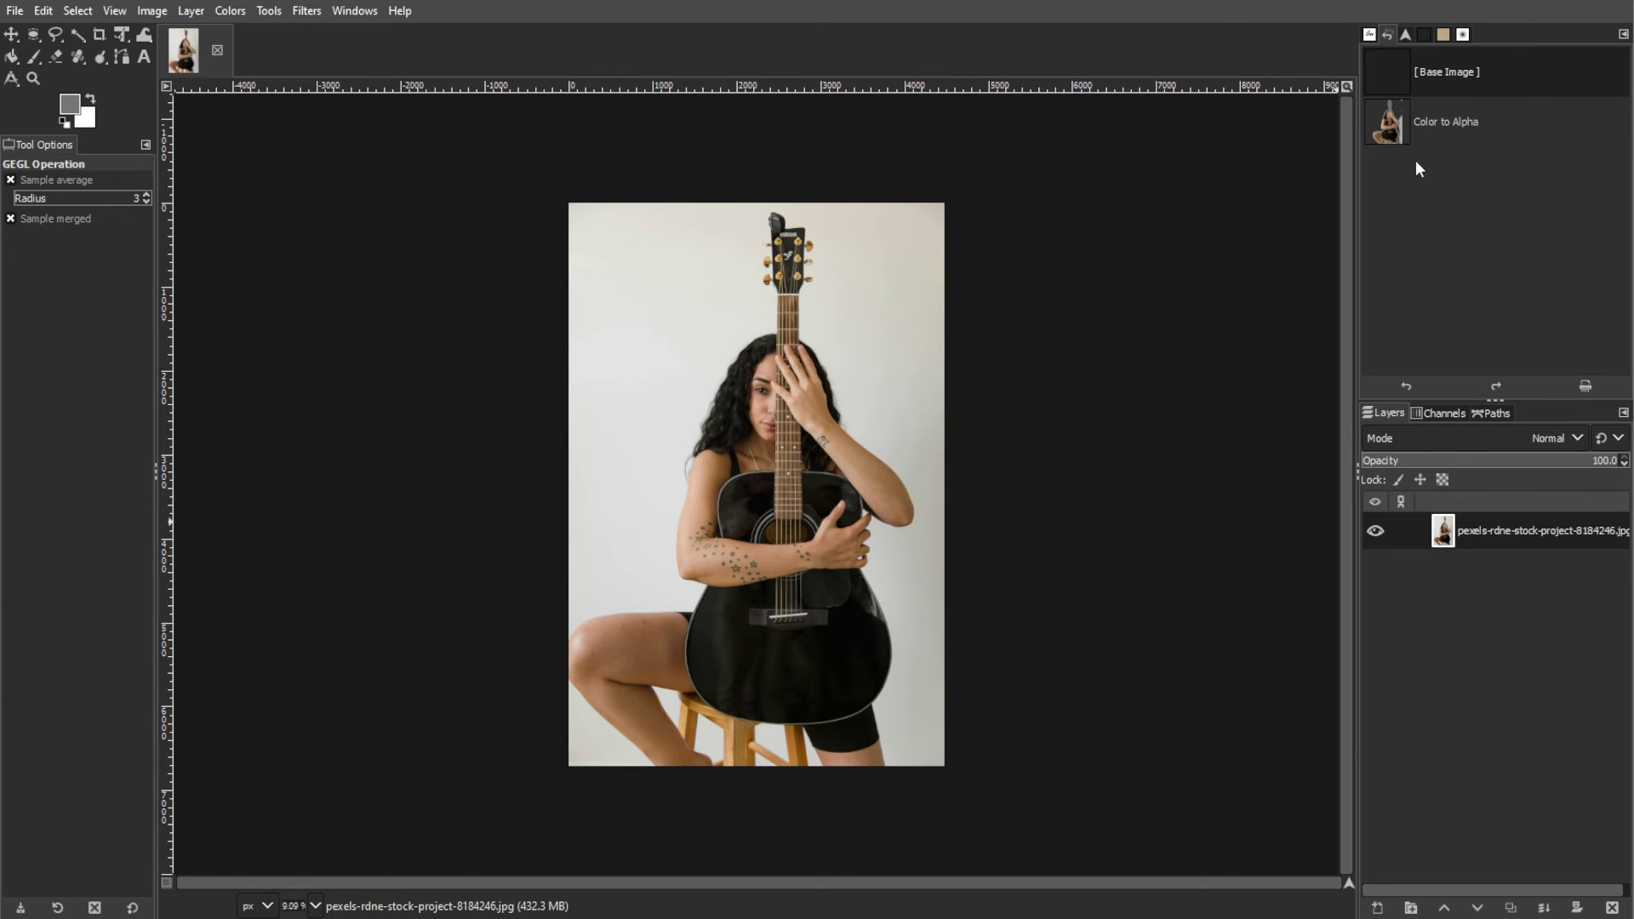
left_click(1423, 129)
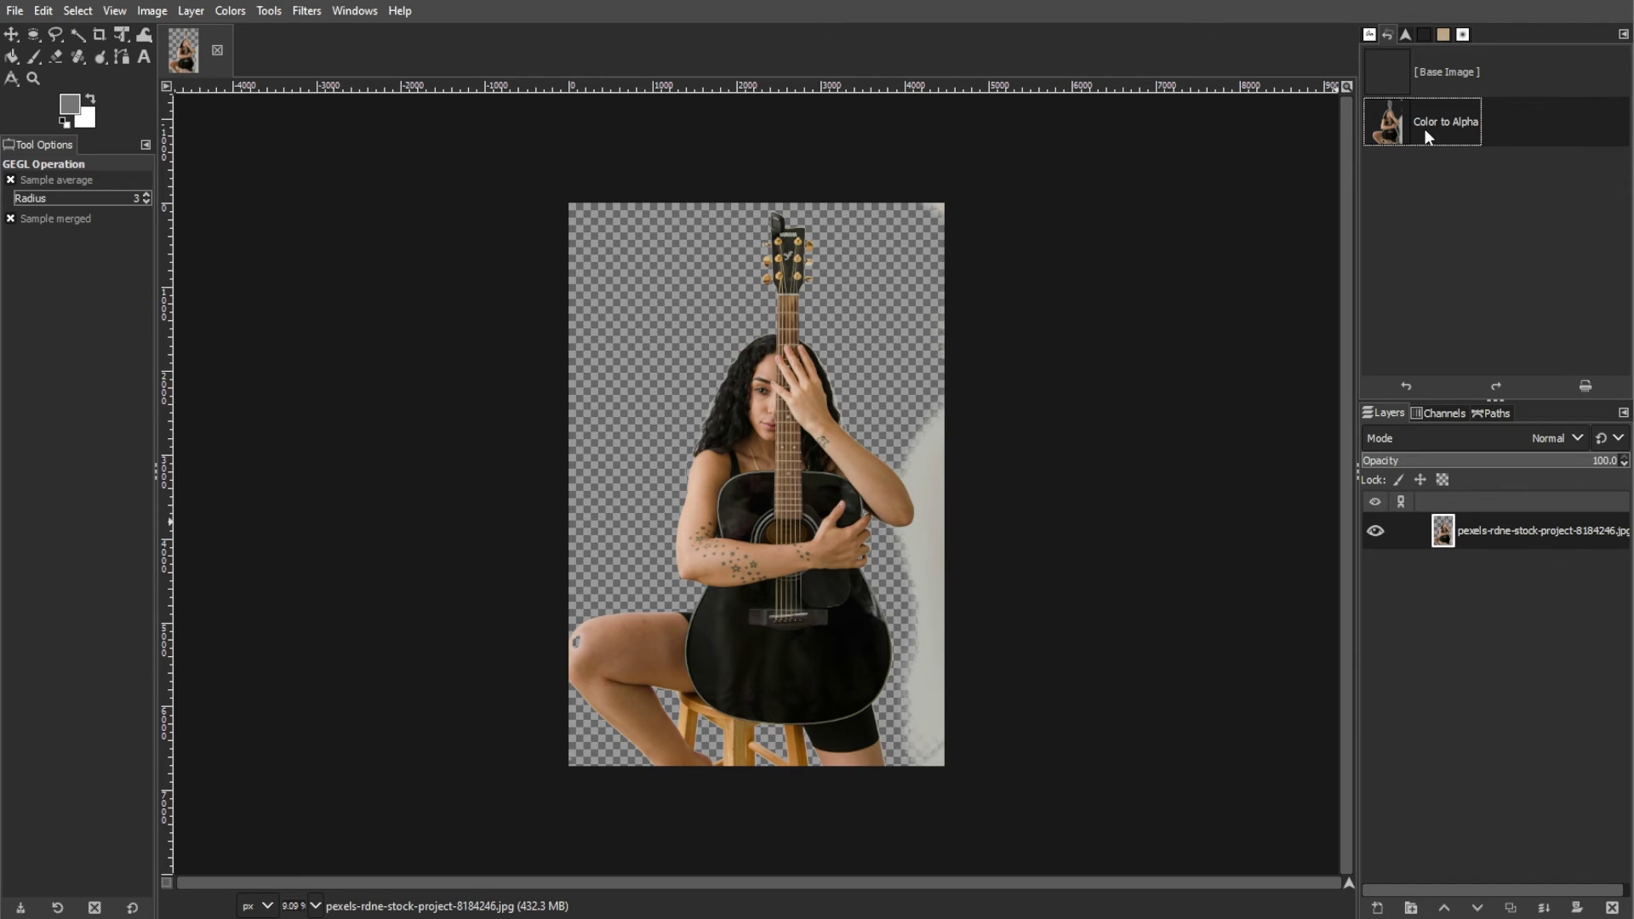
left_click(16, 11)
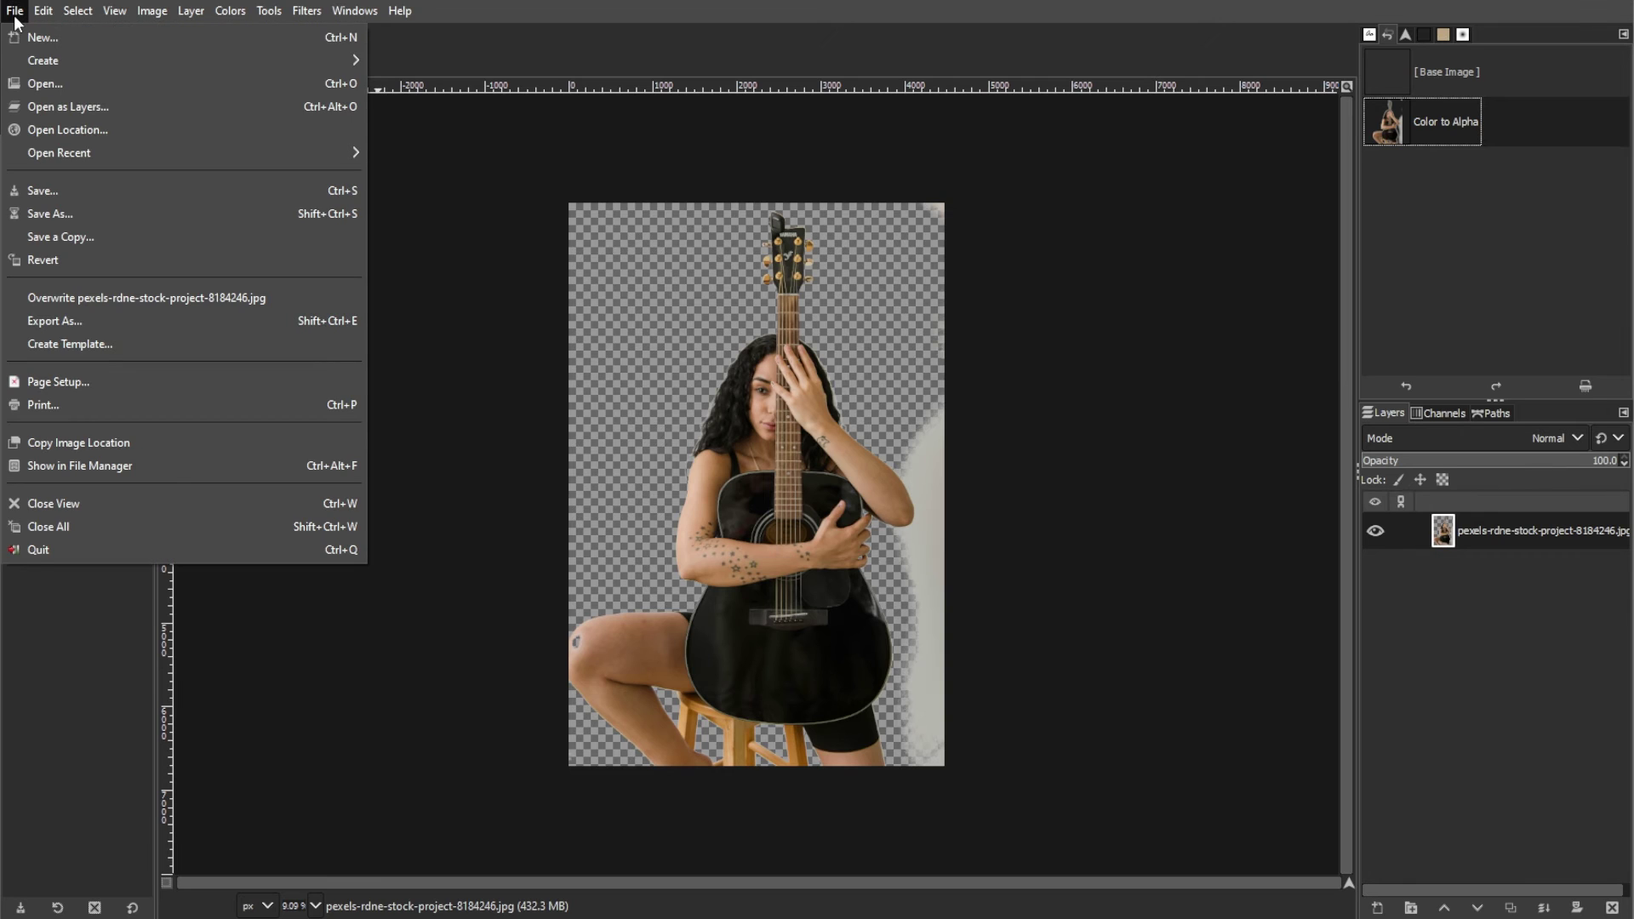
Export the transparent photo as a PNG named edited.png
left_click(84, 319)
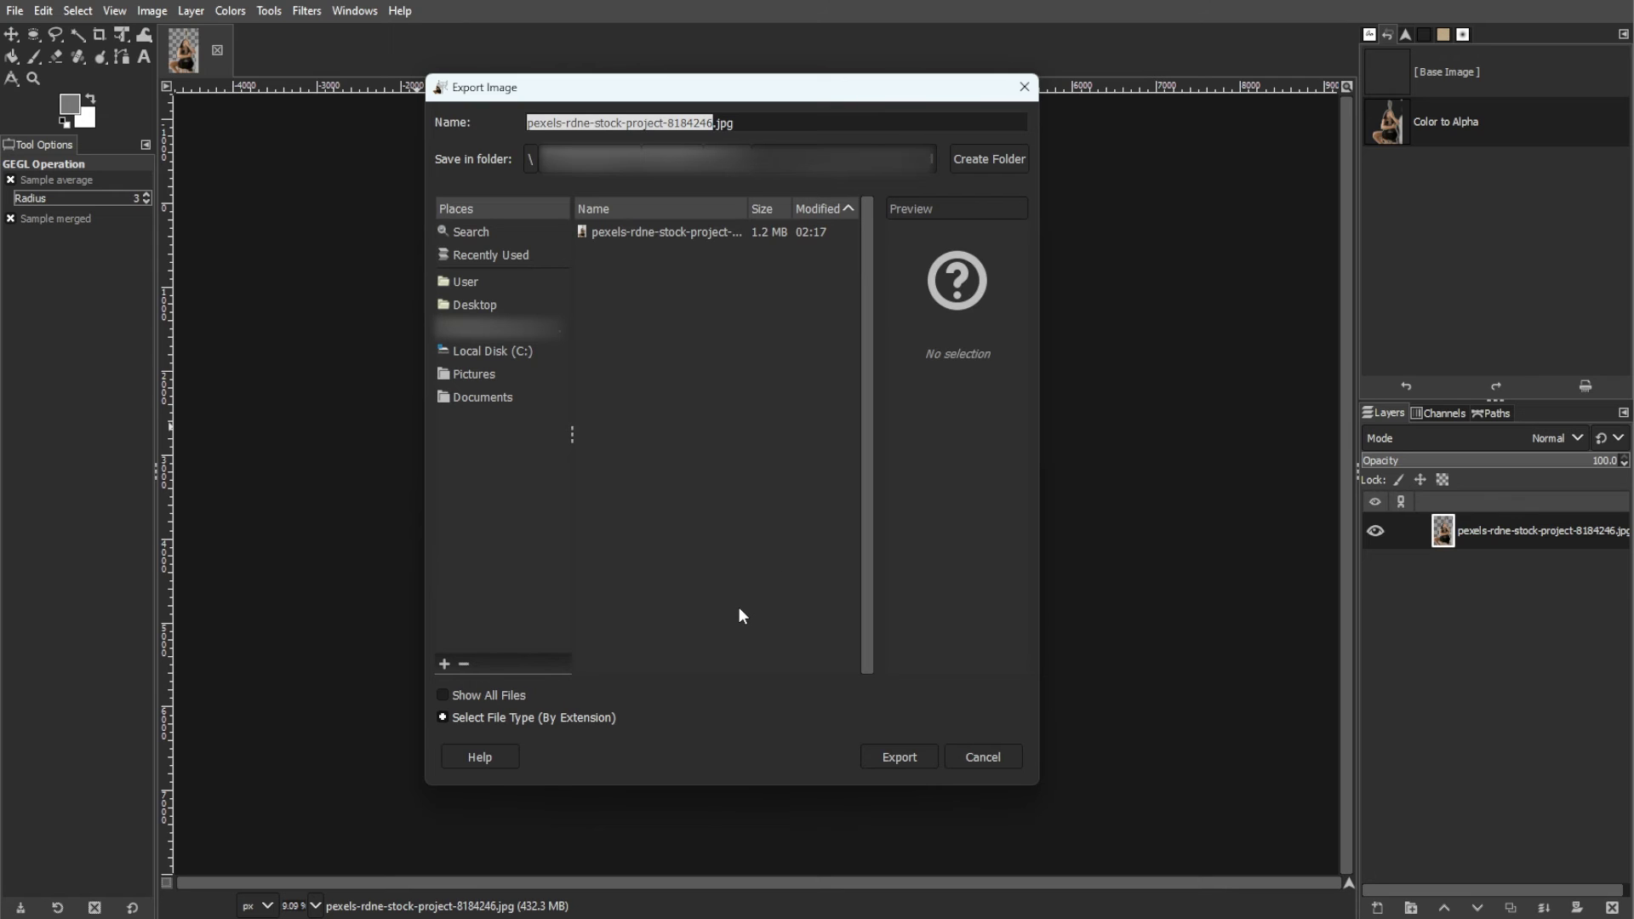
left_click(759, 124)
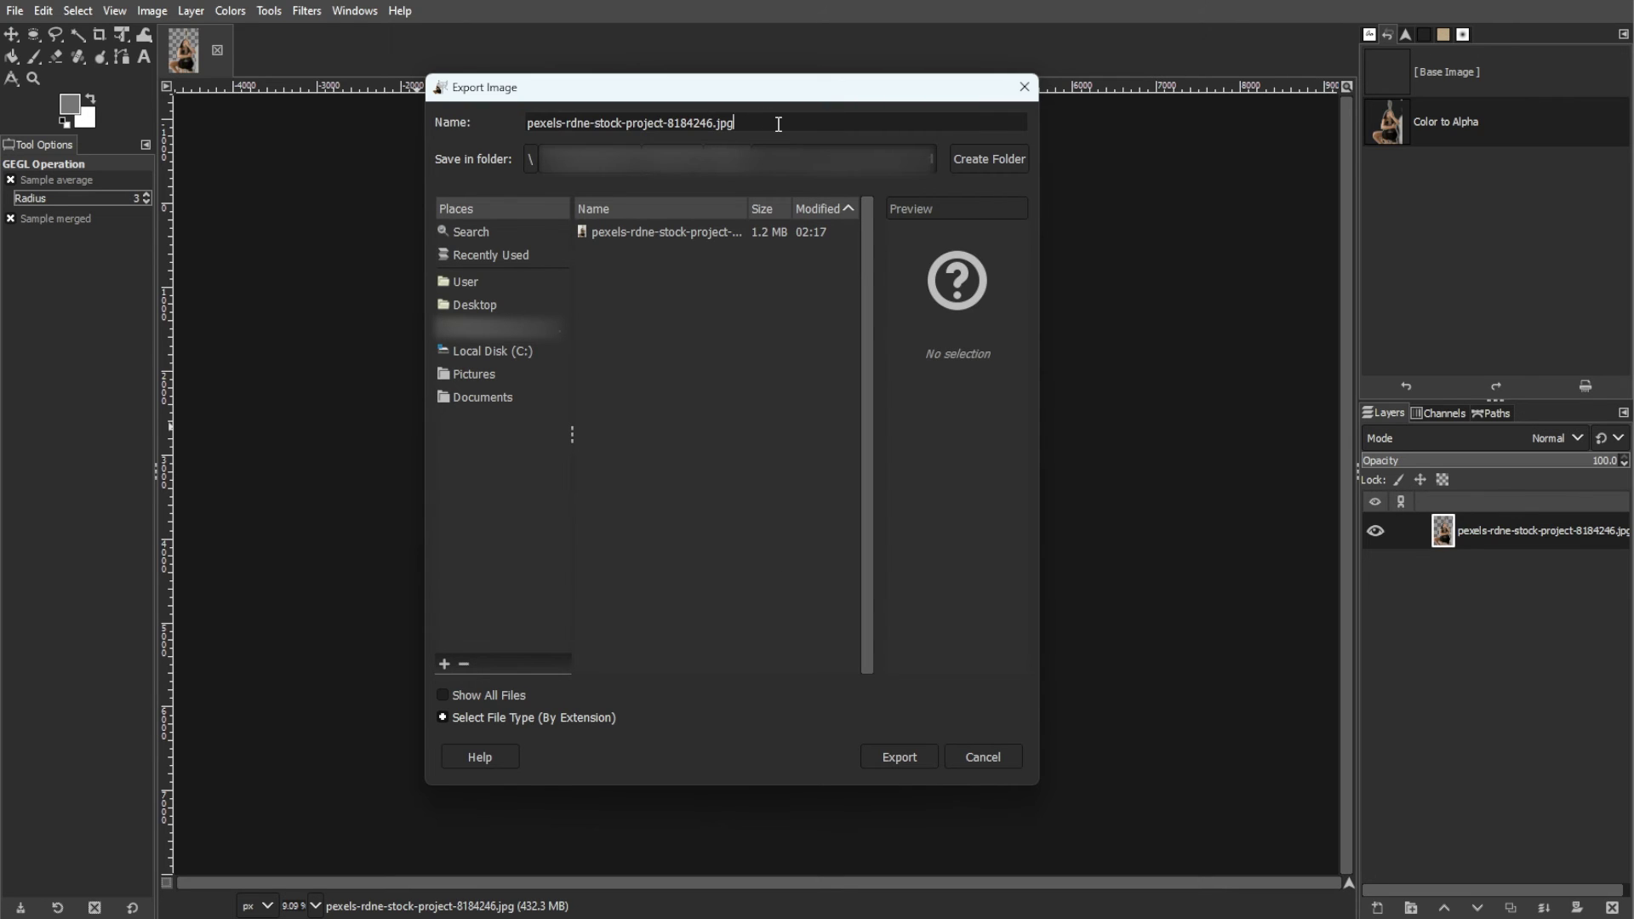
key("BackSpace")
key("BackSpace")
key("BackSpace")
type("png")
left_click_drag(527, 124, 712, 123)
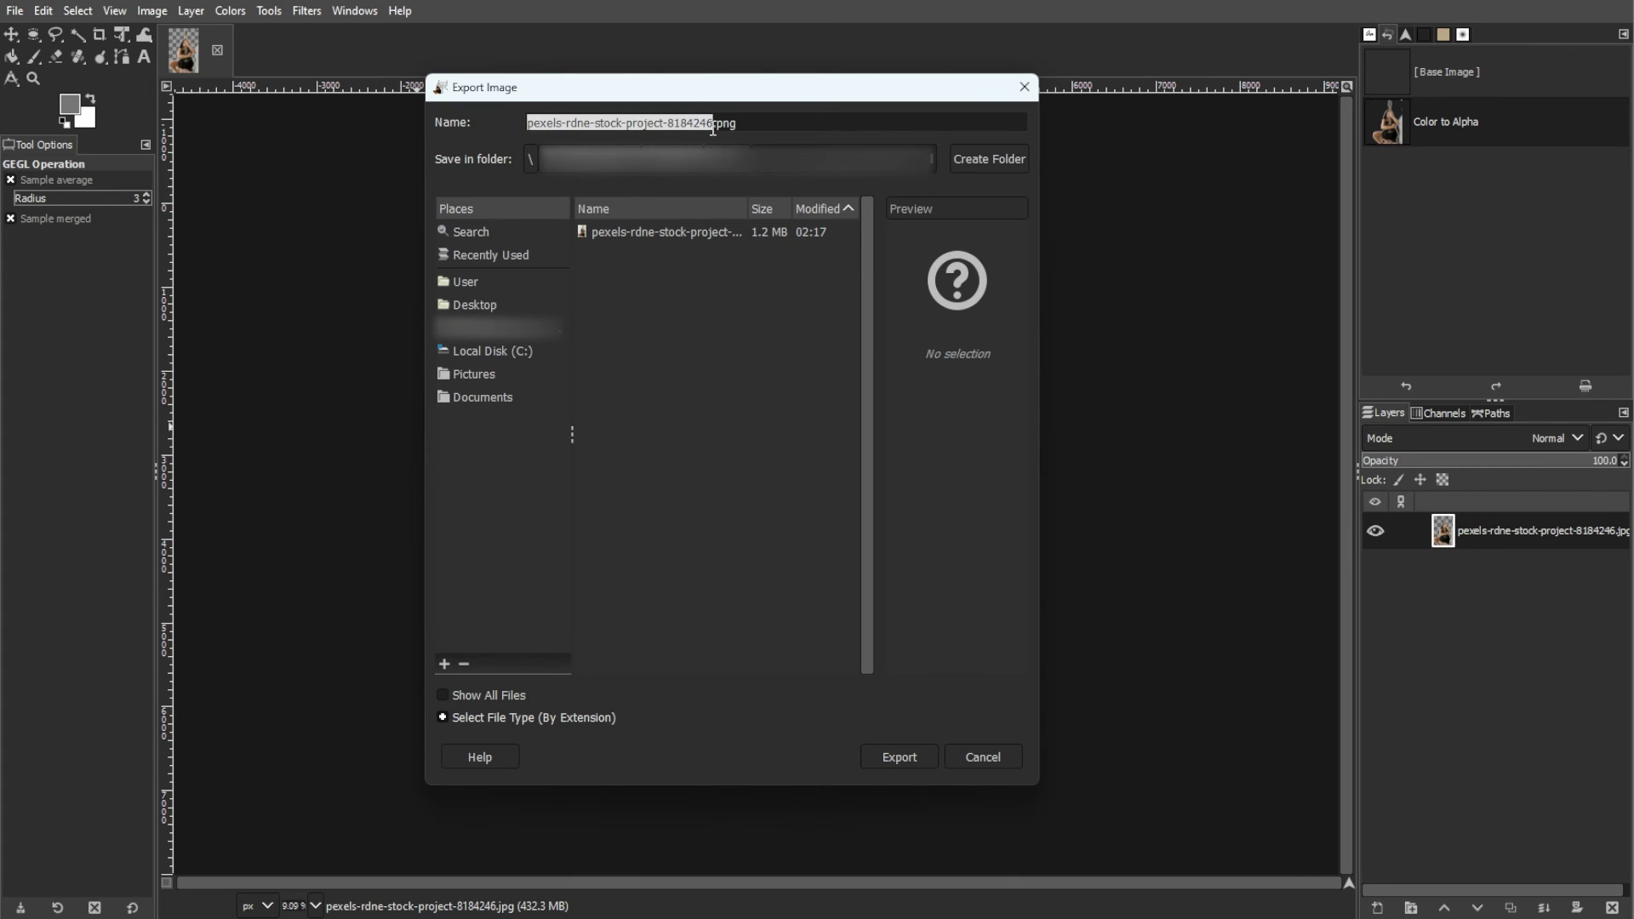
type("edited")
key("BackSpace")
key("BackSpace")
key("BackSpace")
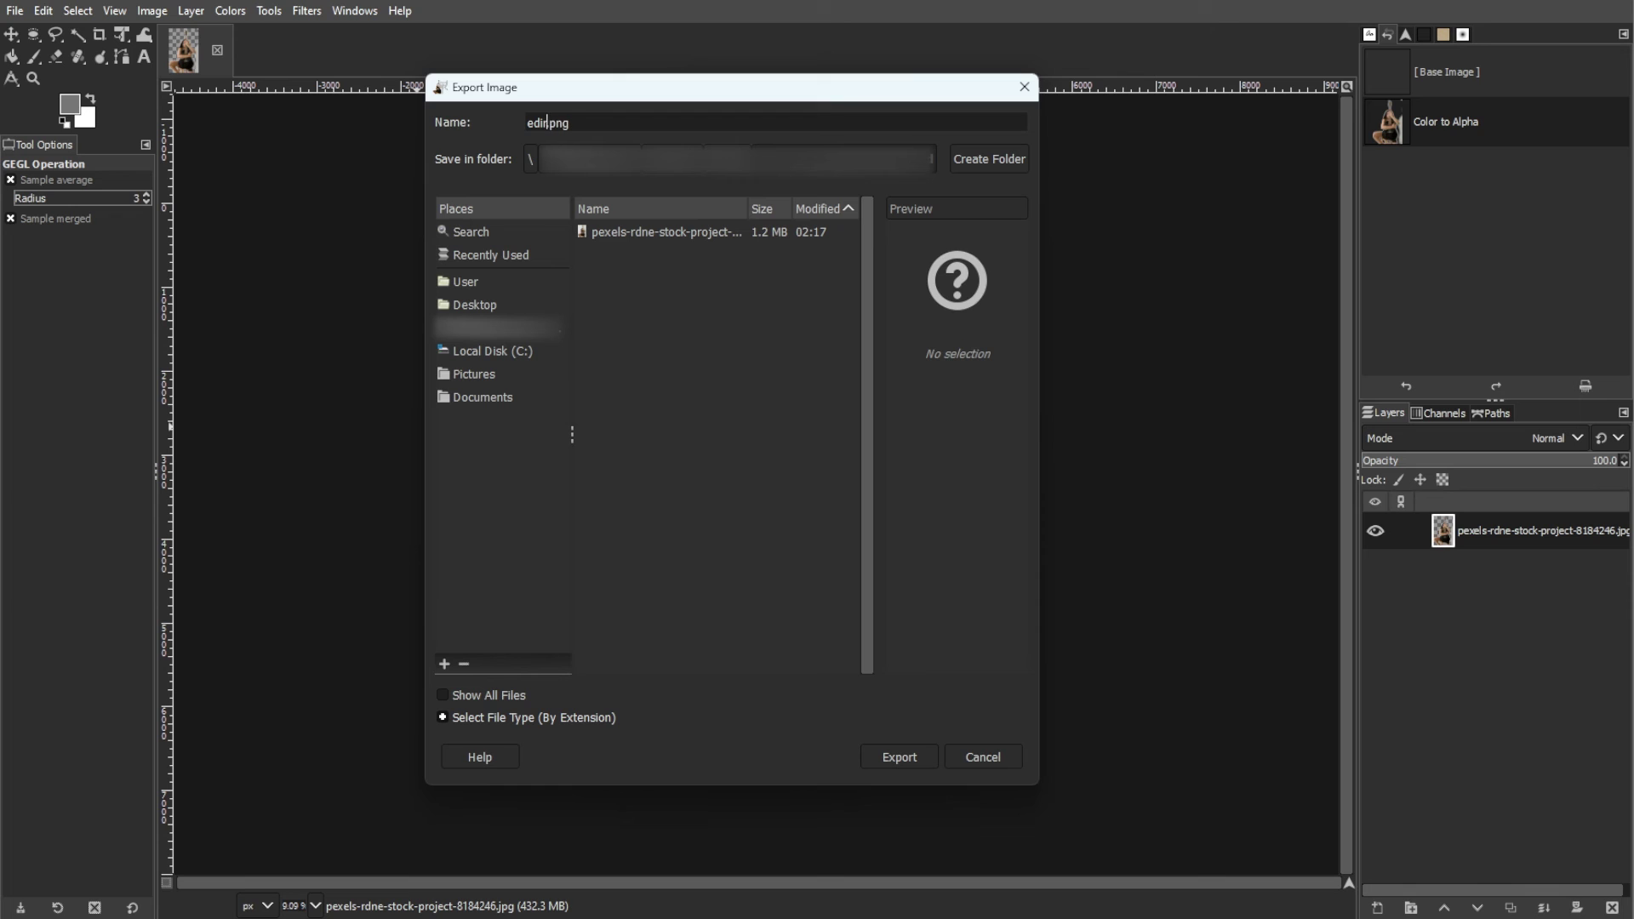
type("ted")
key("Return")
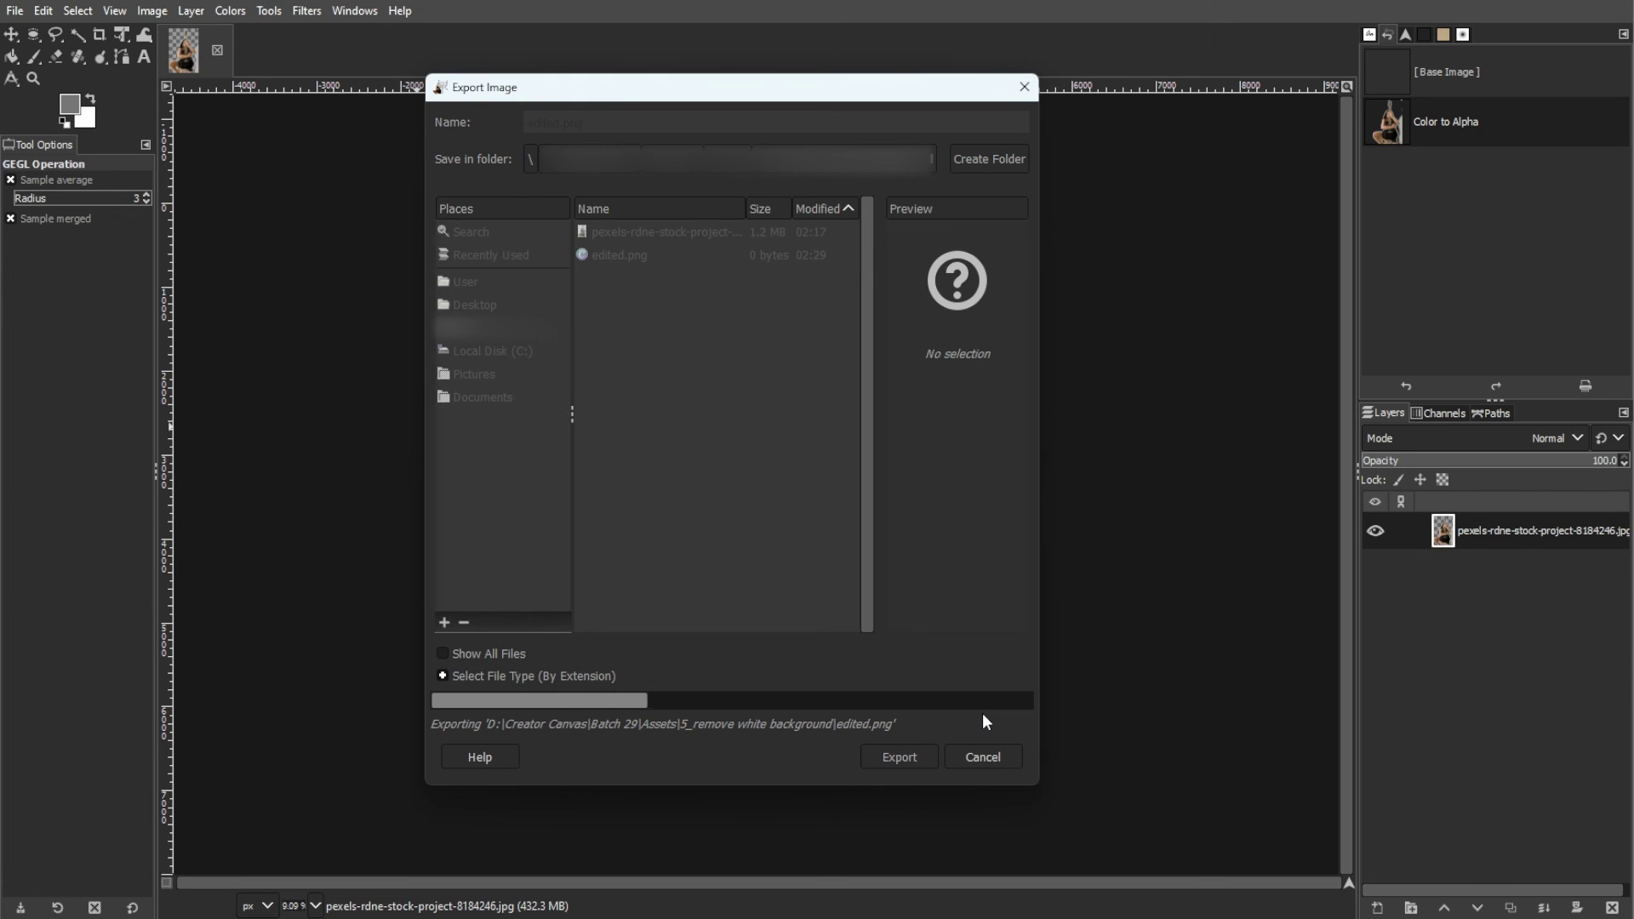